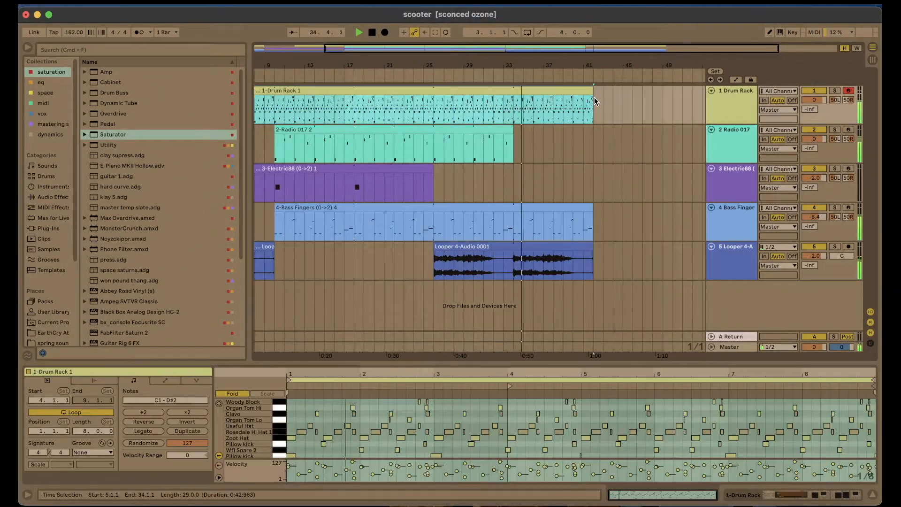
Split off the final bars of the drum clip, rearrange that section's MIDI notes and play it back.
left_click_drag(594, 97, 564, 91)
key("super+e")
left_click_drag(559, 444, 421, 444)
left_click_drag(815, 434, 725, 435)
left_click_drag(451, 428, 506, 429)
left_click_drag(746, 405, 780, 405)
left_click_drag(563, 90, 594, 91)
key("space")
left_click(634, 246)
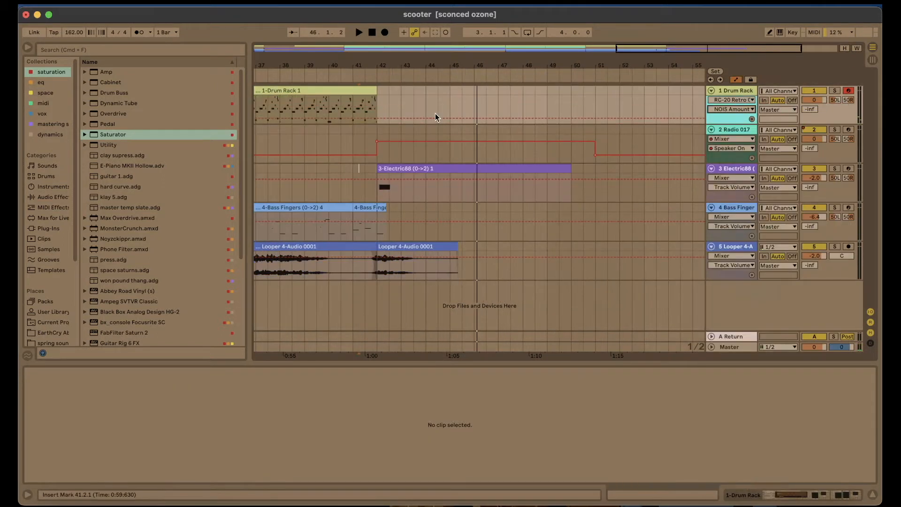
Freeze the tracks in the arrangement.
right_click(730, 183)
left_click(759, 229)
left_click(559, 208)
Loop the eight bars starting at bar 10 and start playback.
left_click_drag(324, 106, 388, 89)
key("super+l")
key("space")
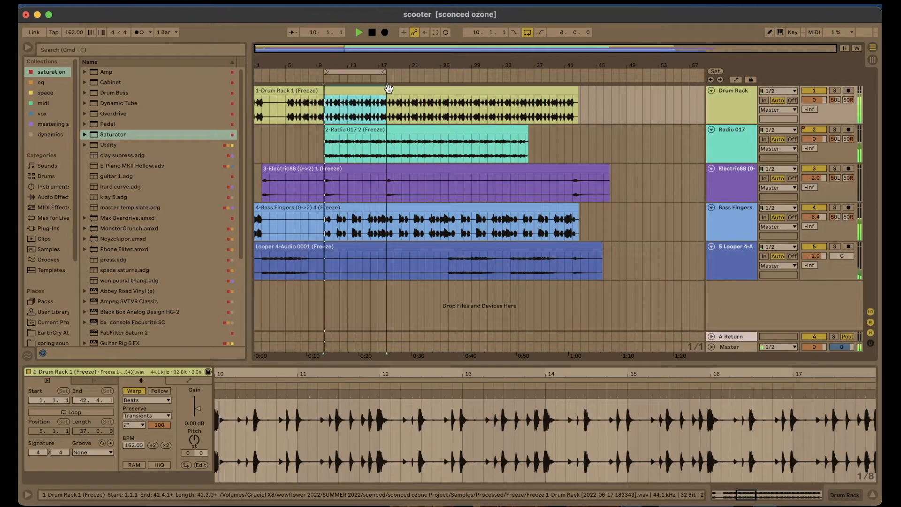
Load Neutron 4 from the eq collection onto the Drum Rack track and open its plug-in window.
left_click(751, 115)
left_click(856, 496)
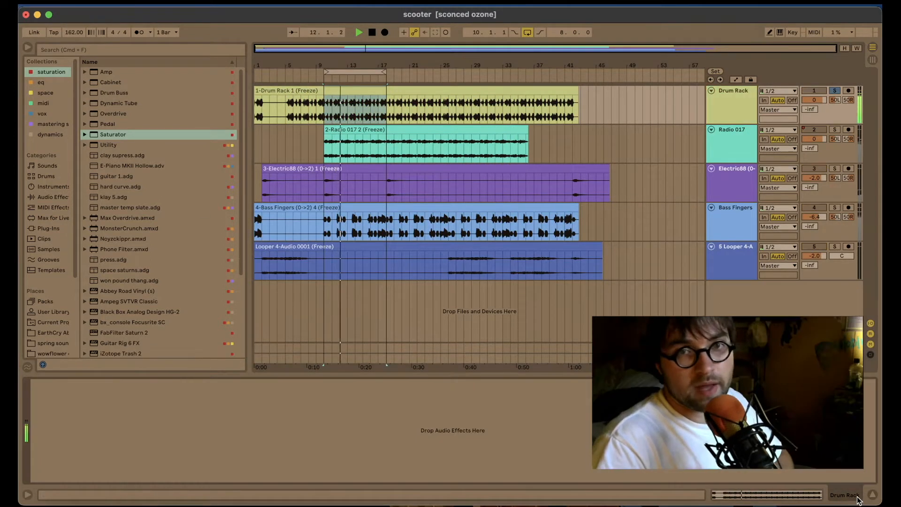
left_click(36, 79)
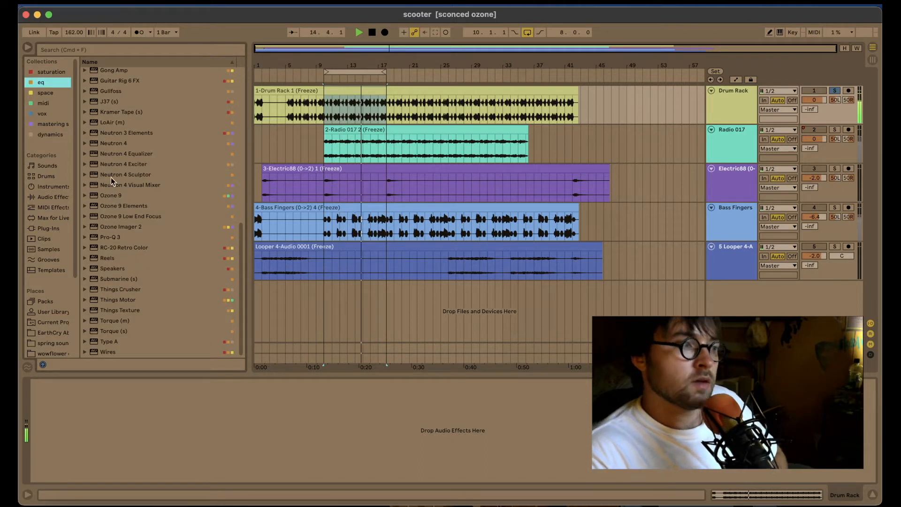
left_click_drag(119, 143, 153, 424)
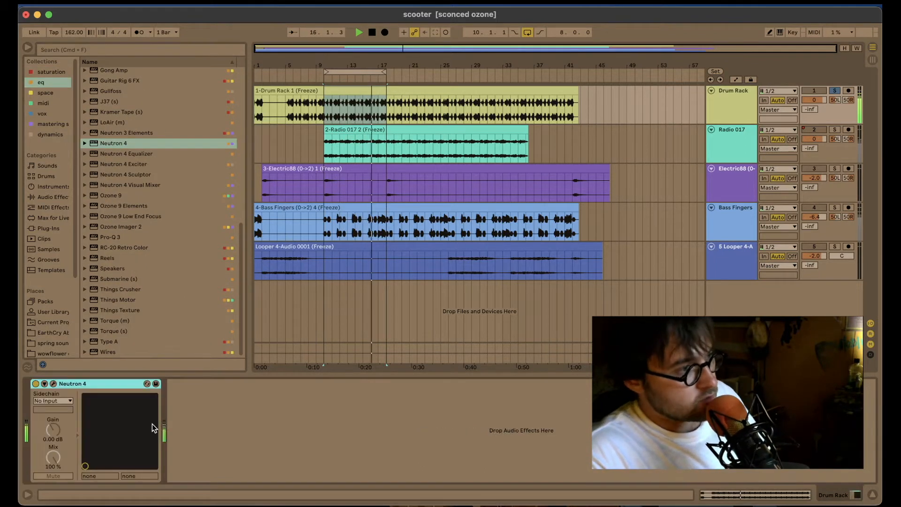
left_click(53, 383)
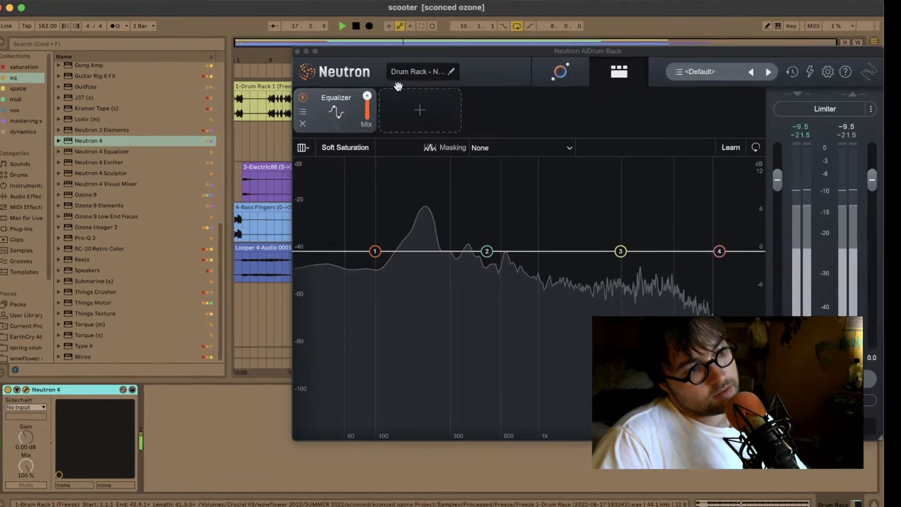
Run Neutron's assistant on the Drum Rack track and adjust Tone Match for the Snare target, trying 50% and 21%.
left_click(581, 73)
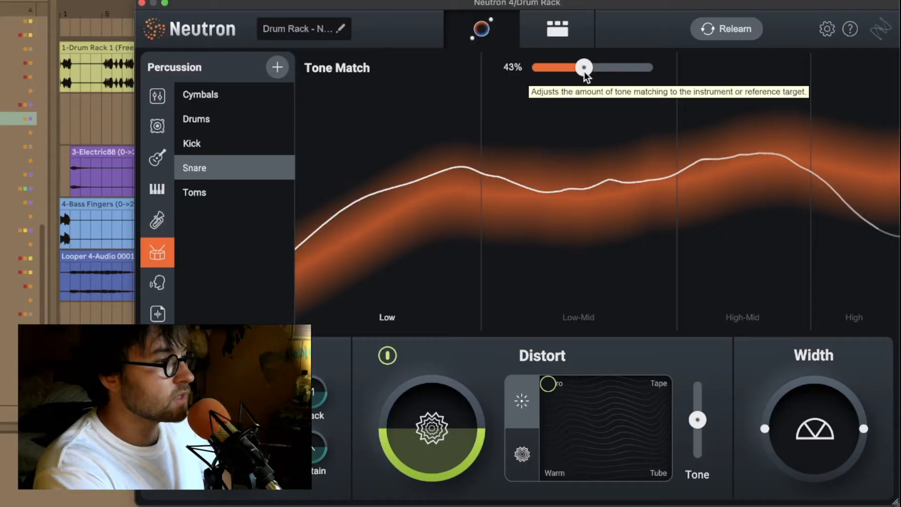
double_click(585, 72)
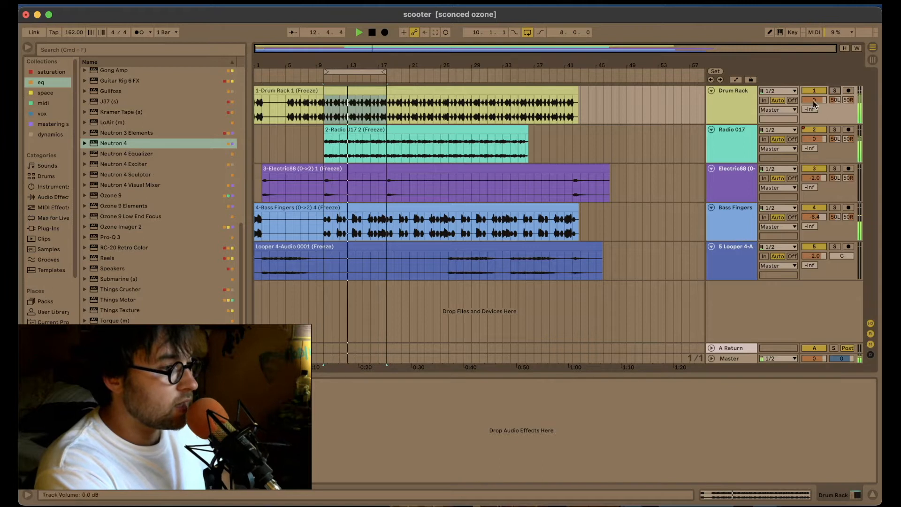
left_click(747, 150)
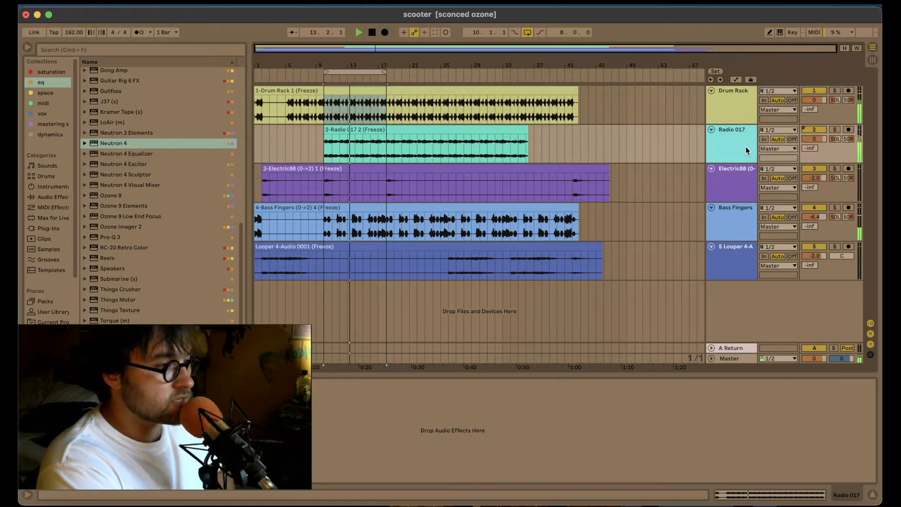
left_click(734, 108)
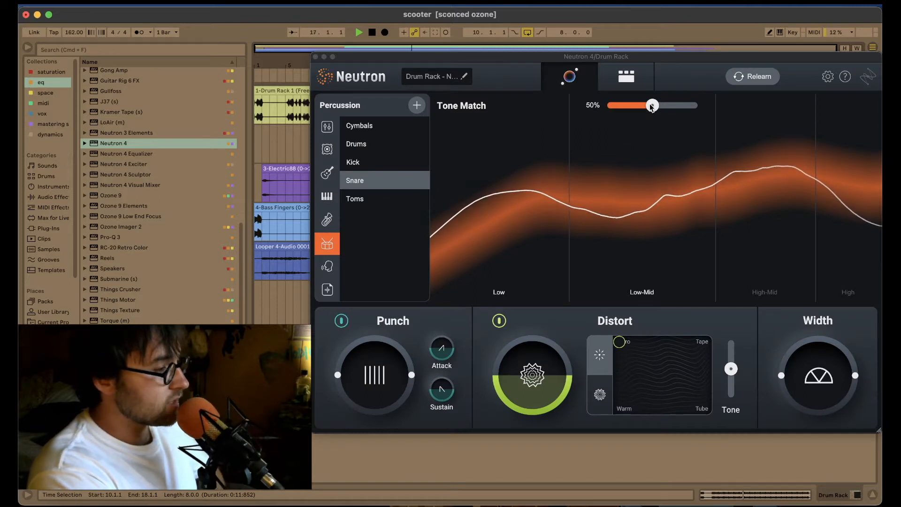
left_click_drag(652, 106, 650, 107)
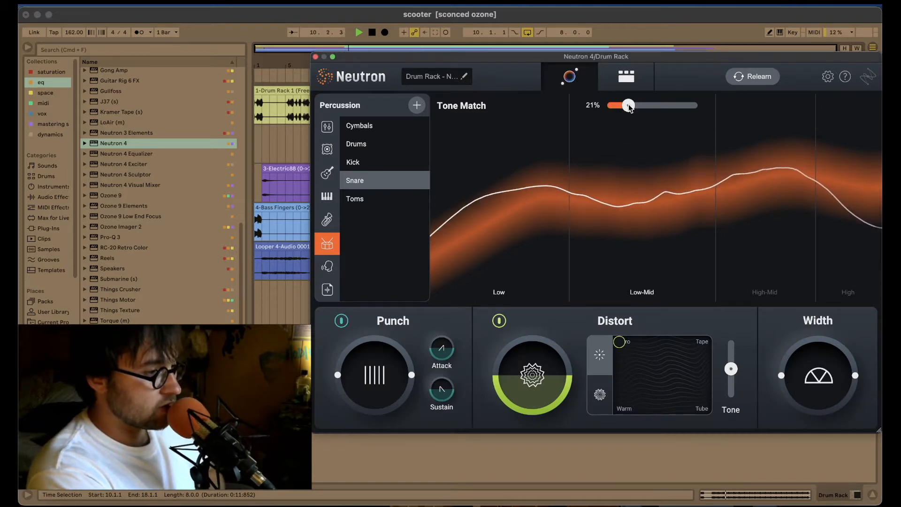
left_click(315, 58)
Run Neutron 4's assistant on the Radio 017 track with the Guitar target and Tone Match at 50%.
left_click(746, 140)
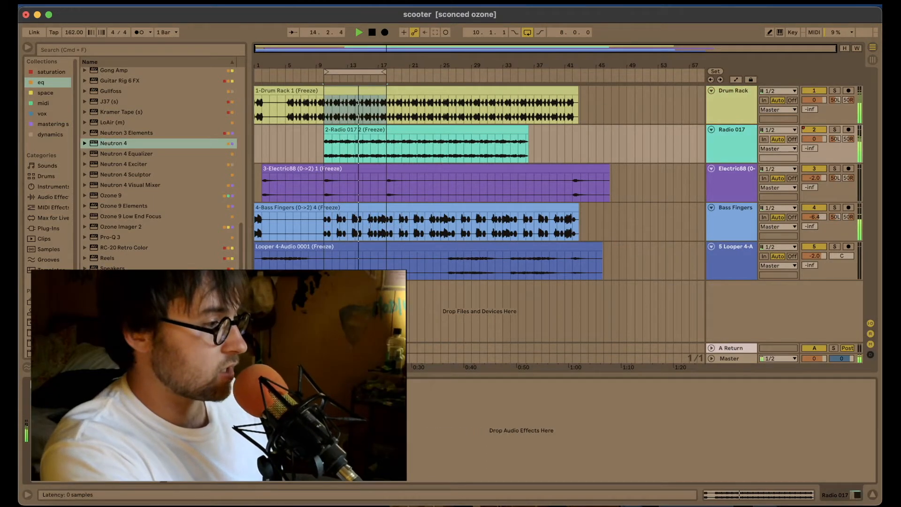
left_click(54, 385)
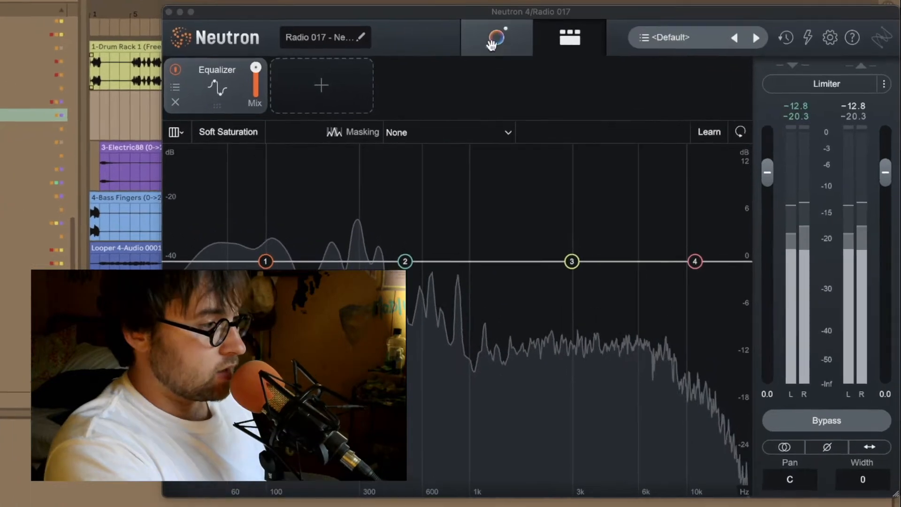
left_click(491, 45)
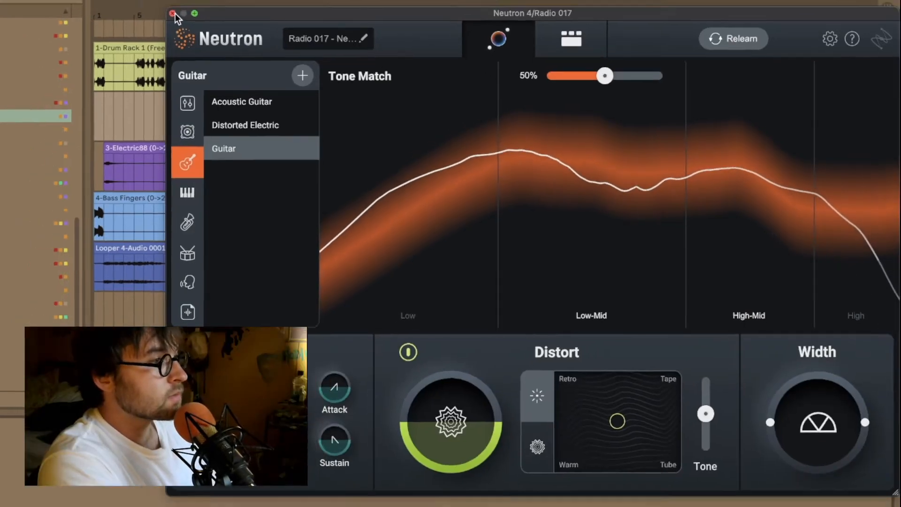
left_click(173, 13)
Apply Neutron 4 to the Electric88 and Bass Fingers tracks, and reset the bass instance's output gain.
left_click(728, 180)
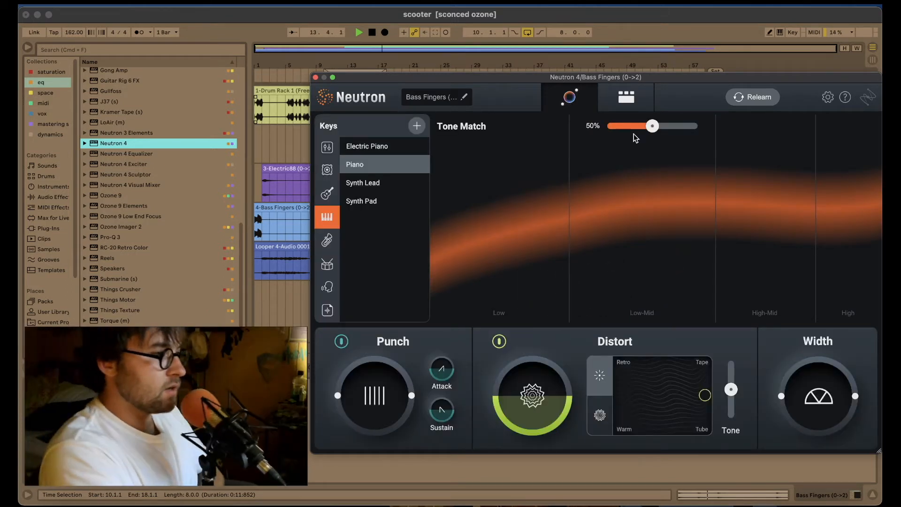
left_click(316, 78)
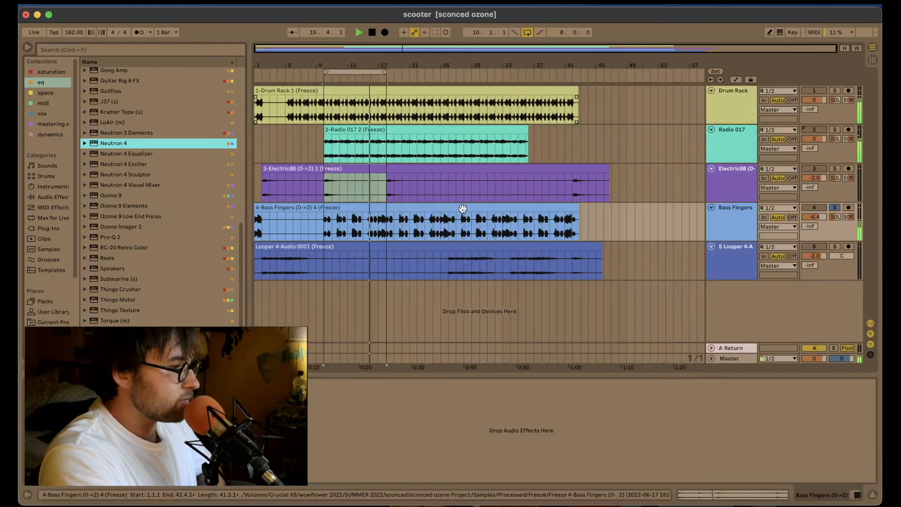
left_click(747, 227)
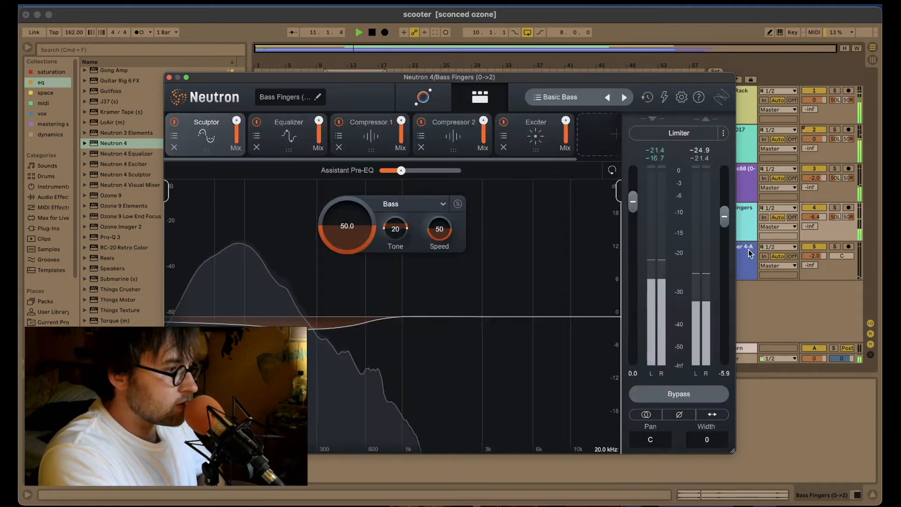
double_click(724, 207)
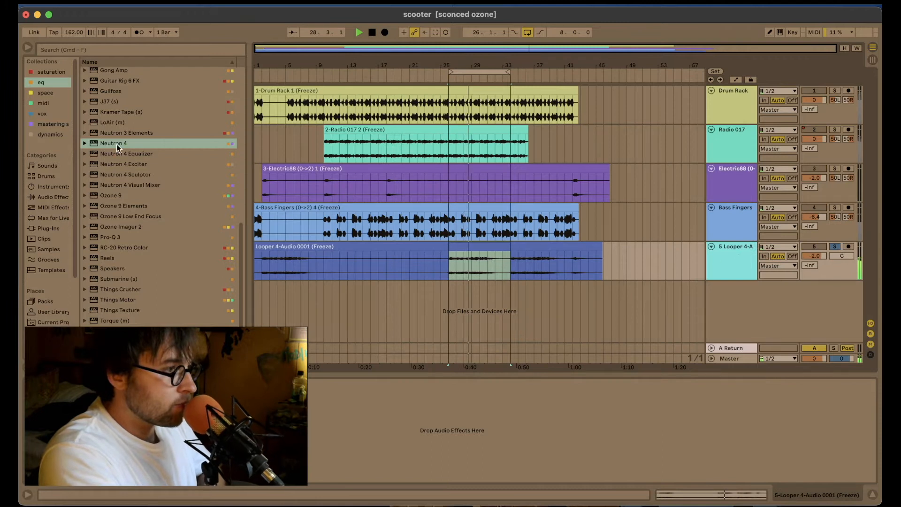
Add Neutron 4 to the soloed Looper 4-Audio track and open its assistant view.
left_click(112, 144)
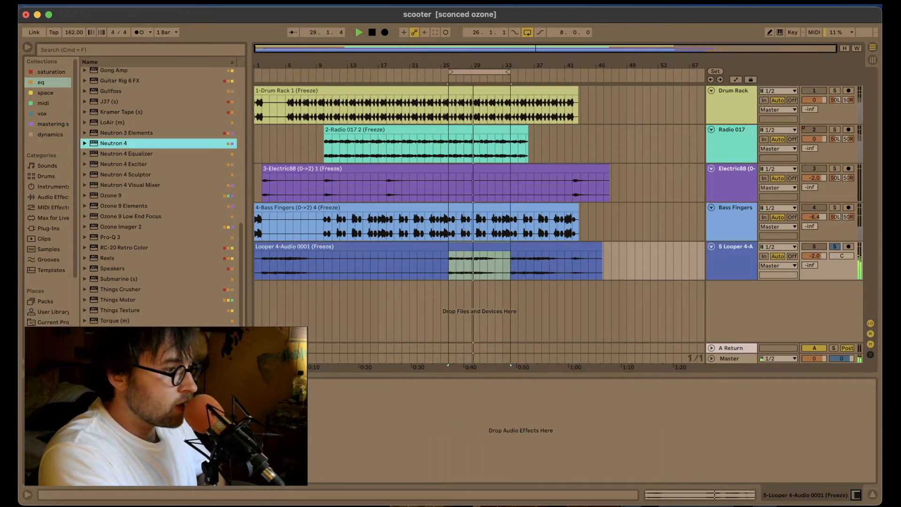
key("s")
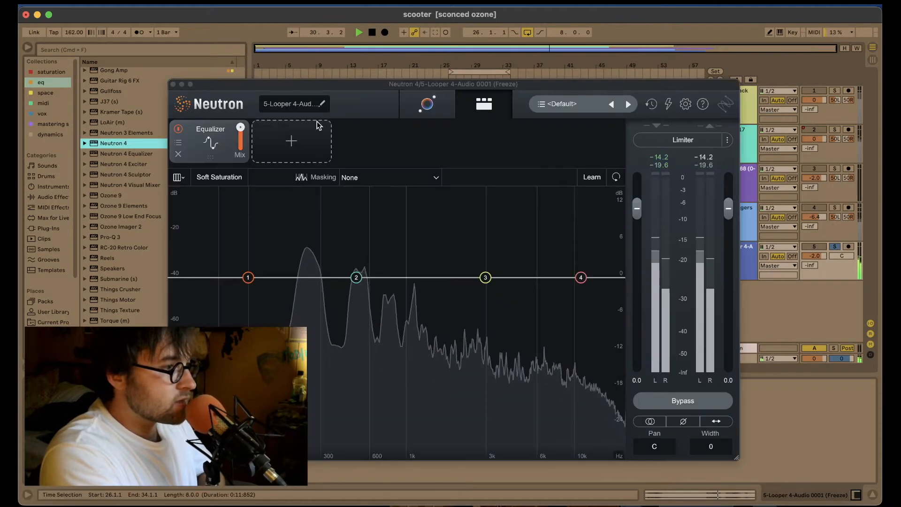
left_click(430, 110)
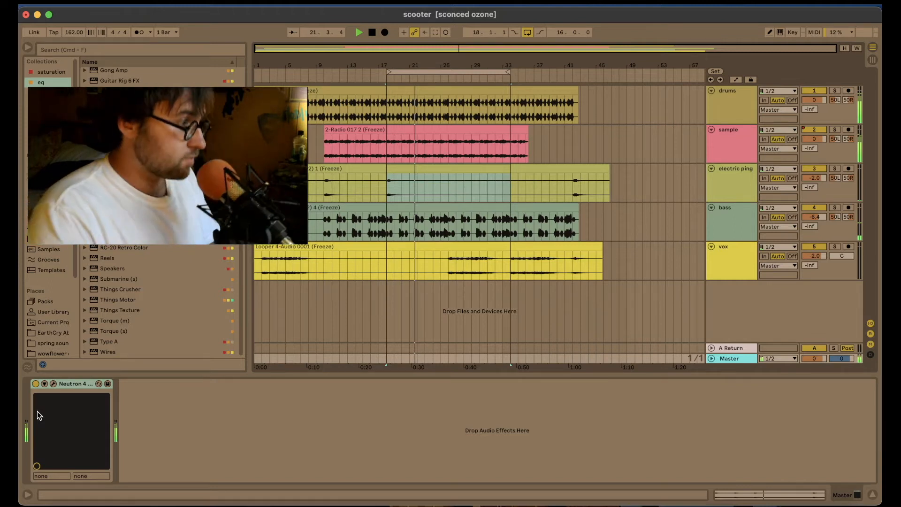
Open the Neutron 4 Visual Mixer on the Master track and spread the vox and sample nodes to opposite sides of the stereo field.
left_click(53, 384)
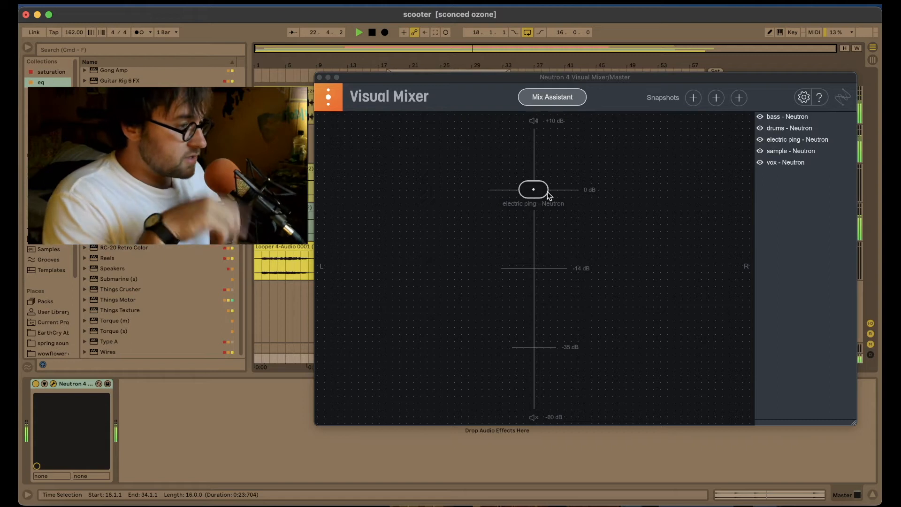
left_click_drag(537, 191, 590, 201)
left_click_drag(533, 190, 510, 209)
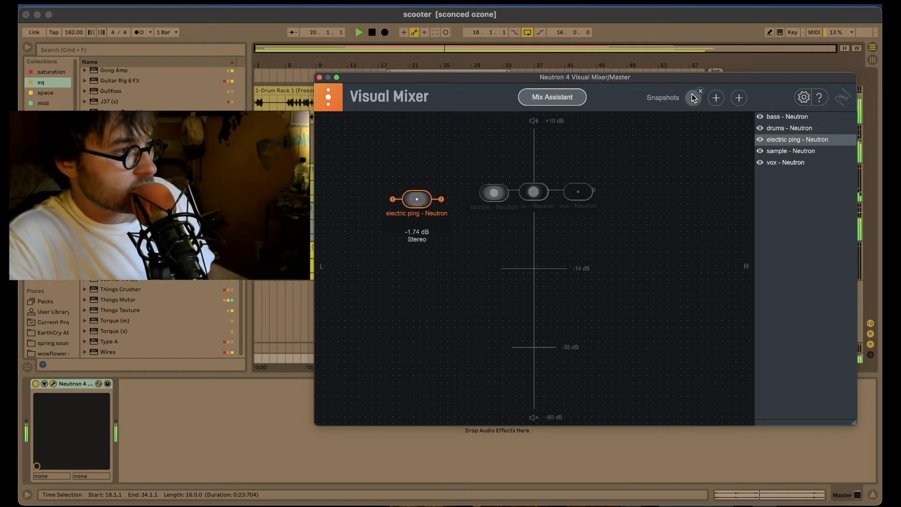
Start Mix Assistant with the sample track as the focus and let it listen to the song.
left_click(554, 98)
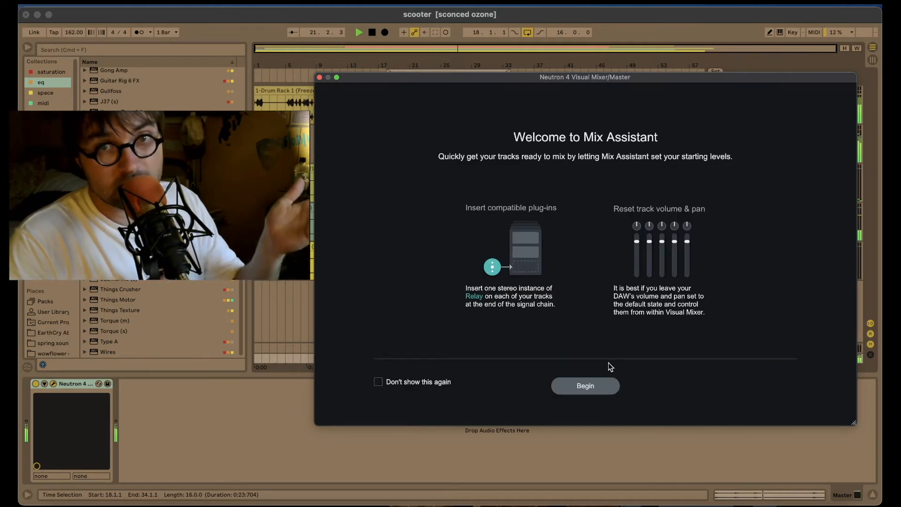
left_click(601, 388)
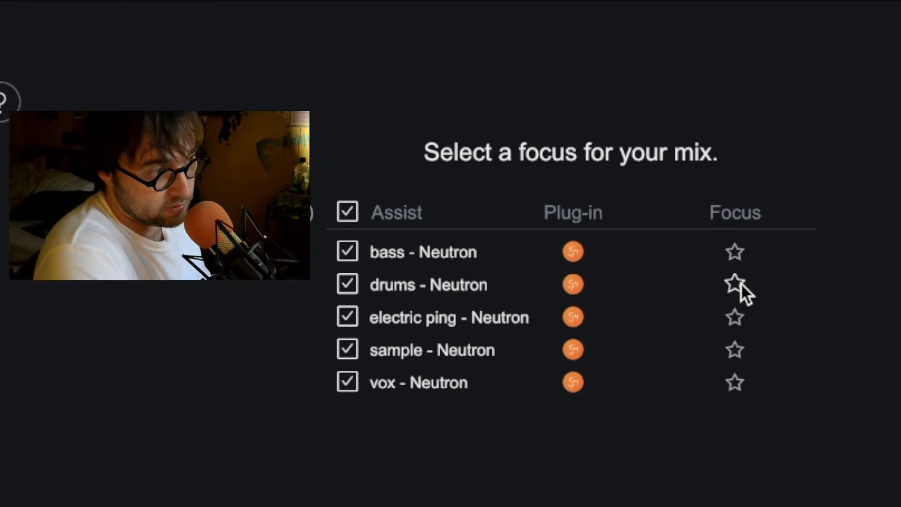
left_click(735, 350)
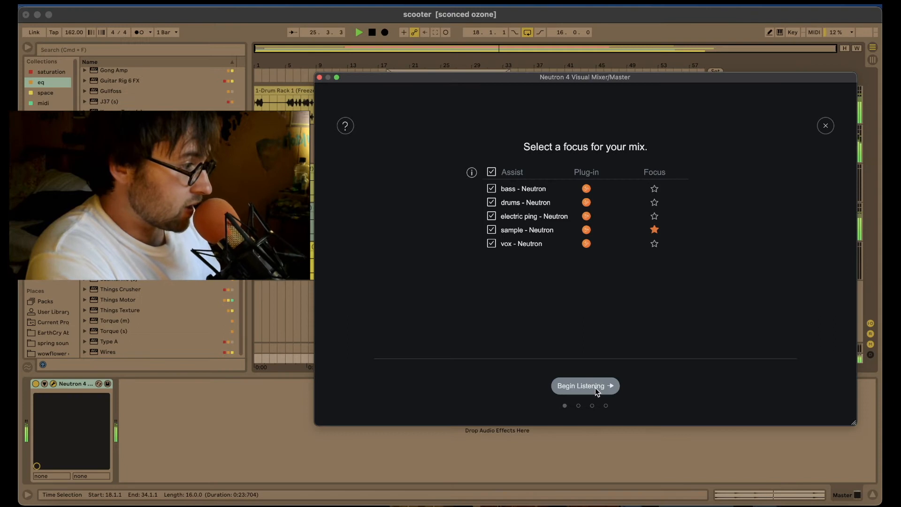
left_click(585, 386)
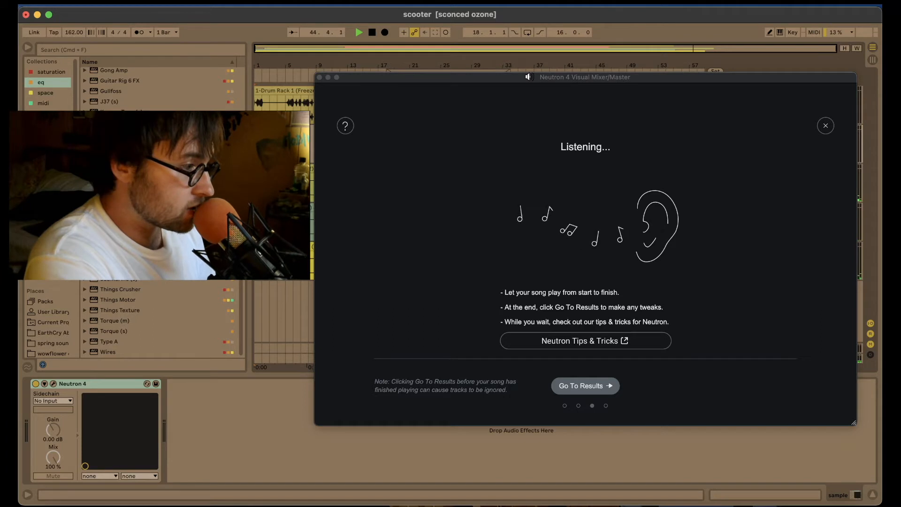
Accept Mix Assistant's suggested levels and play back the new balance.
left_click(602, 392)
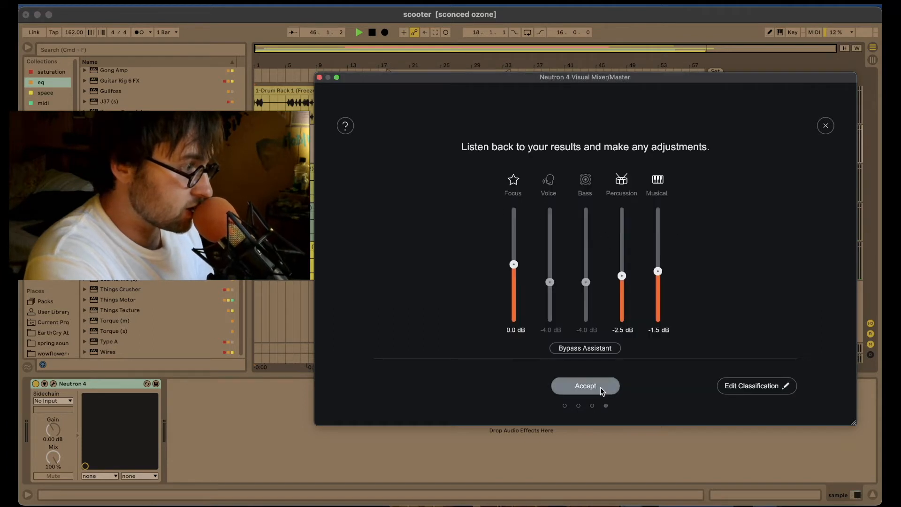
left_click(610, 388)
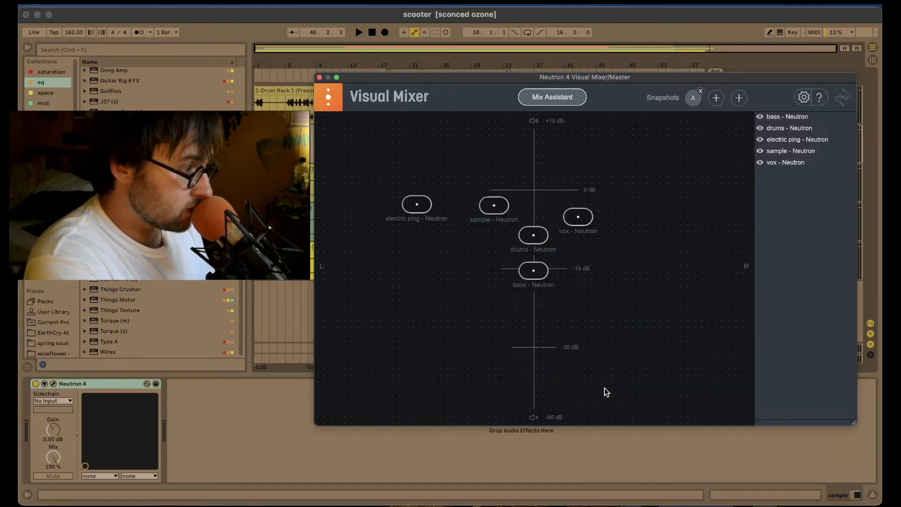
key("space")
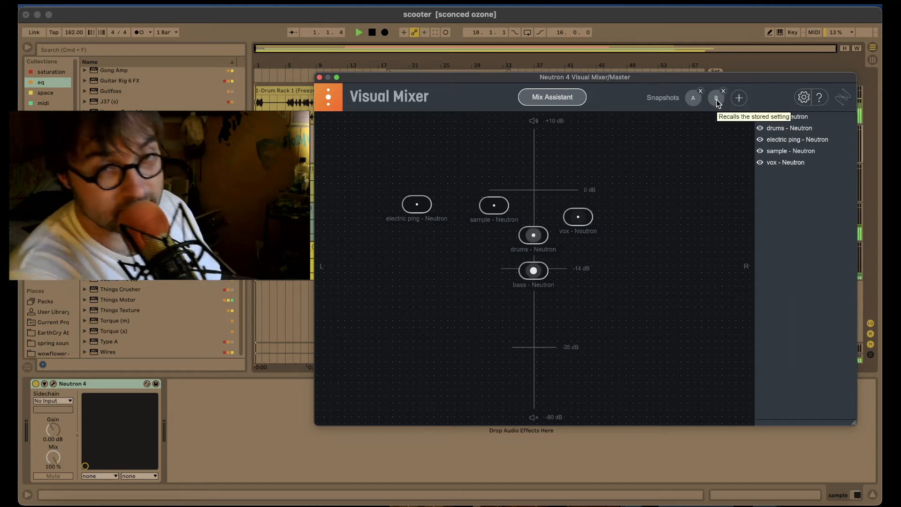